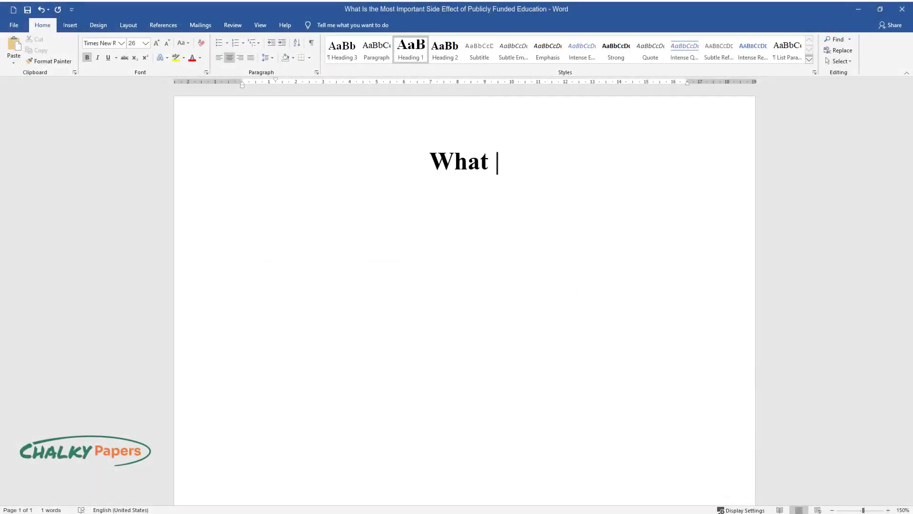
Step: Begin the centred Heading 1 title about publicly funded education with the word 'What'
text(Side Effect of Publicly Funded )
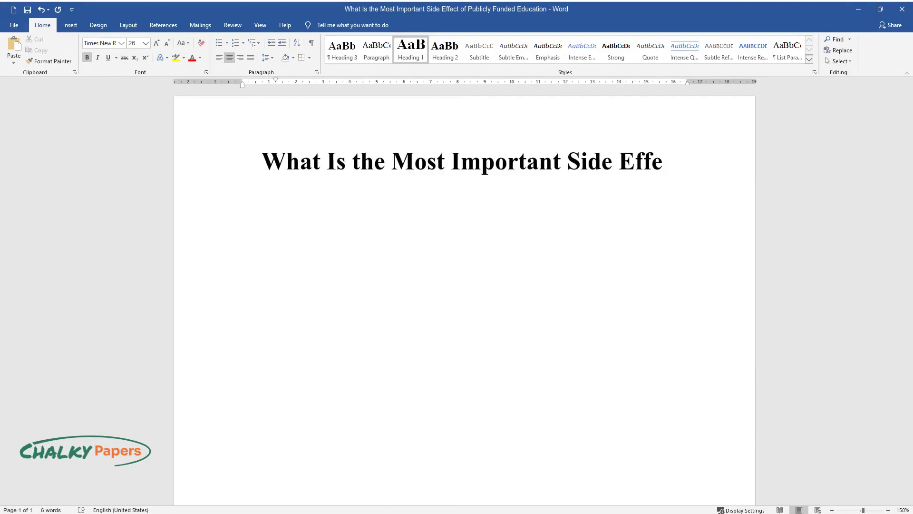
text(Education)
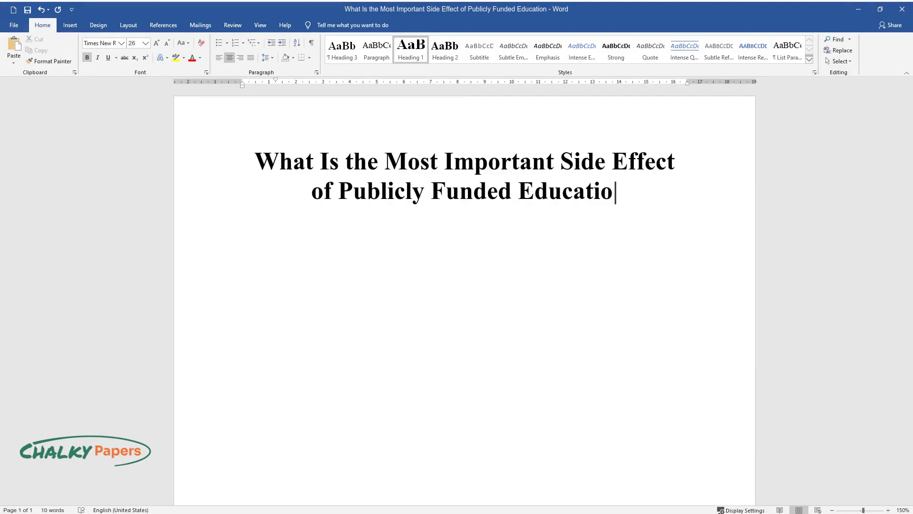
Step: End the title and type the introduction beginning 'Education is an essential part of people's lives'
key(Return)
text(Education is an essential part of people’s lives a)
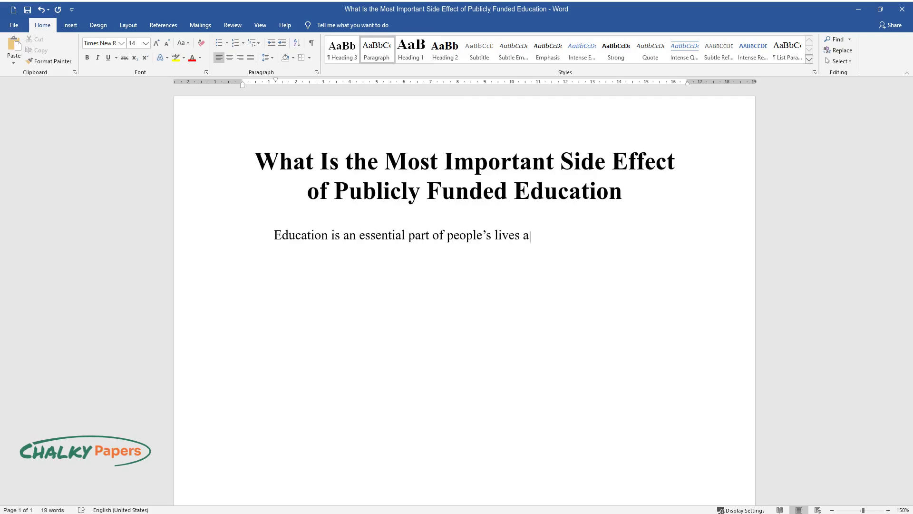
text(nd today, there exist many options)
text( for getting it. The school system consists of public, private, or ev)
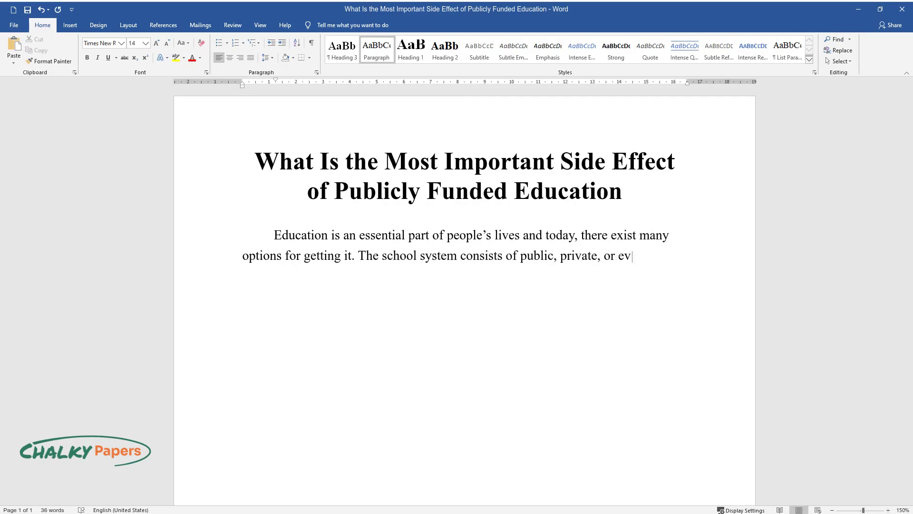
text(en home schools, )
text(and every parent can choose the va)
text(riant they conside)
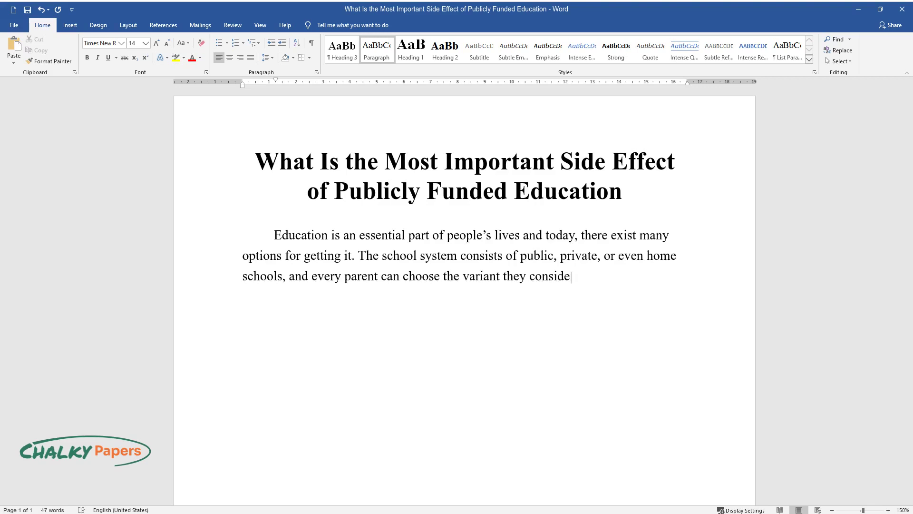
text(r the most appropriate one. Public)
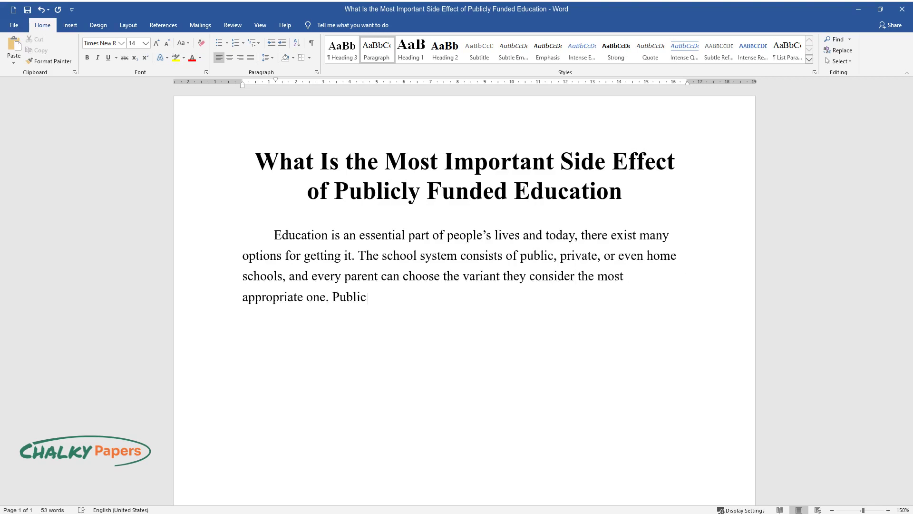
text( schools seem to be the most convenient variant since they are free for all students, and the educational system)
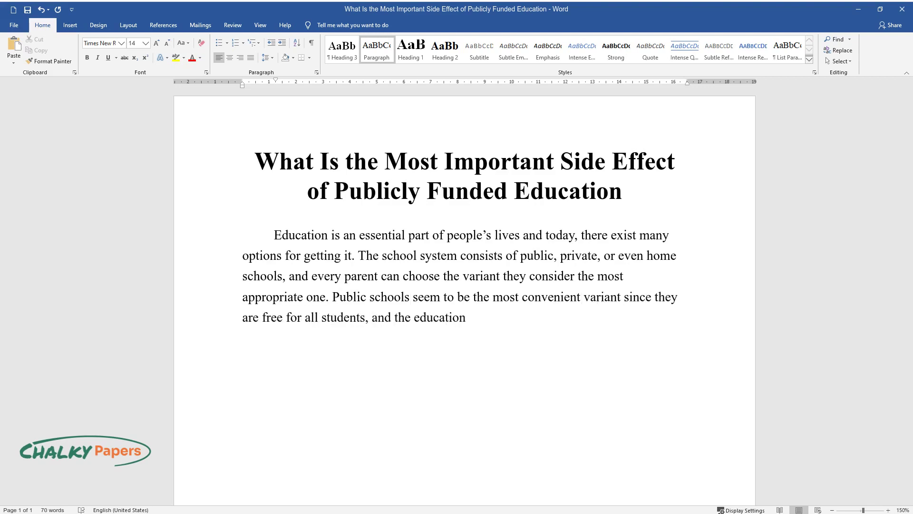
text( is regulated by the gover)
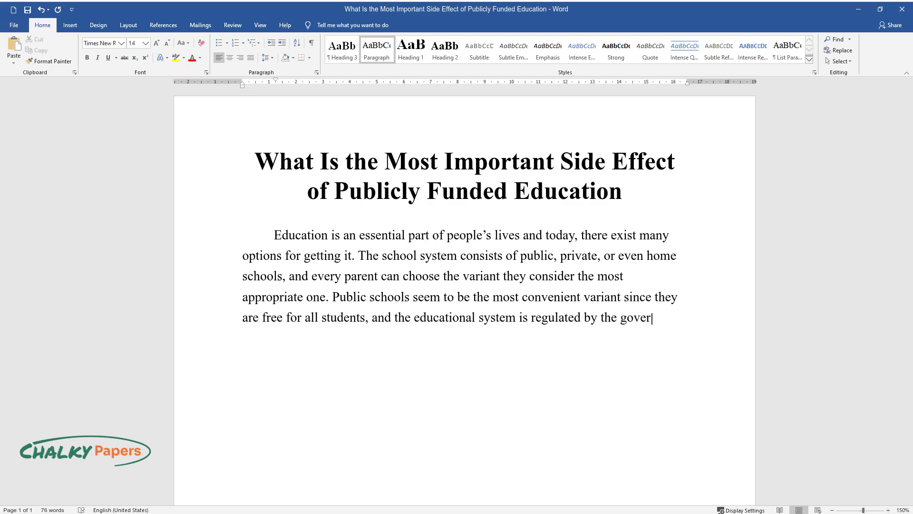
text(nment. At the same time, when speak)
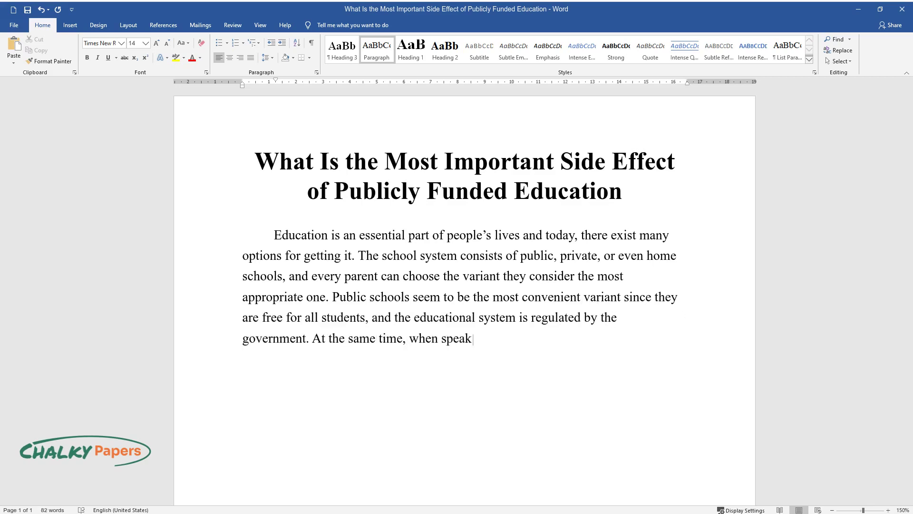
text(ing about public schools, it is necessary to consider not only the advantages but disadvantages they possess as well since it helps get a )
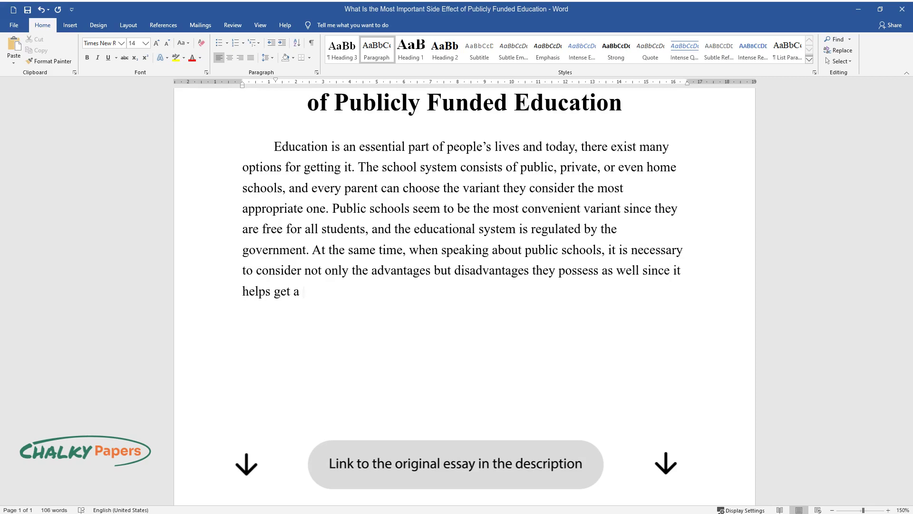
text(broader outlook on the system.)
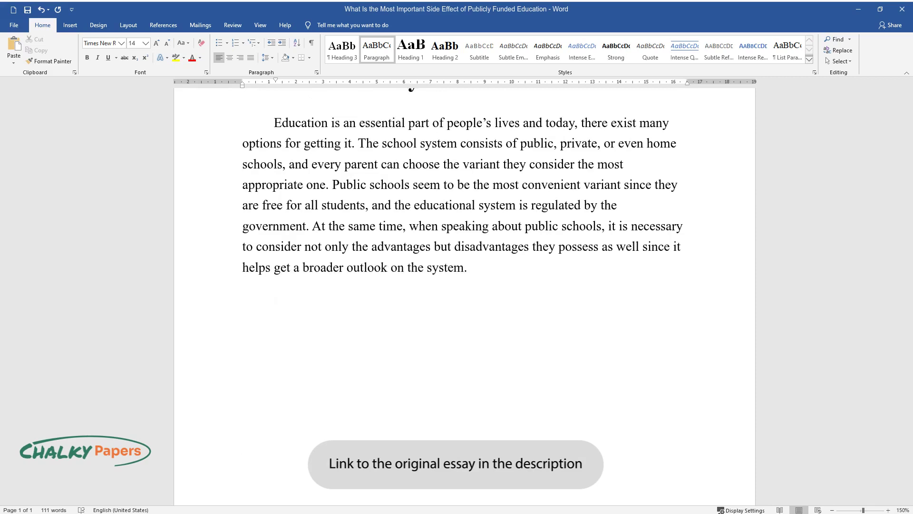
text(The first and the most )
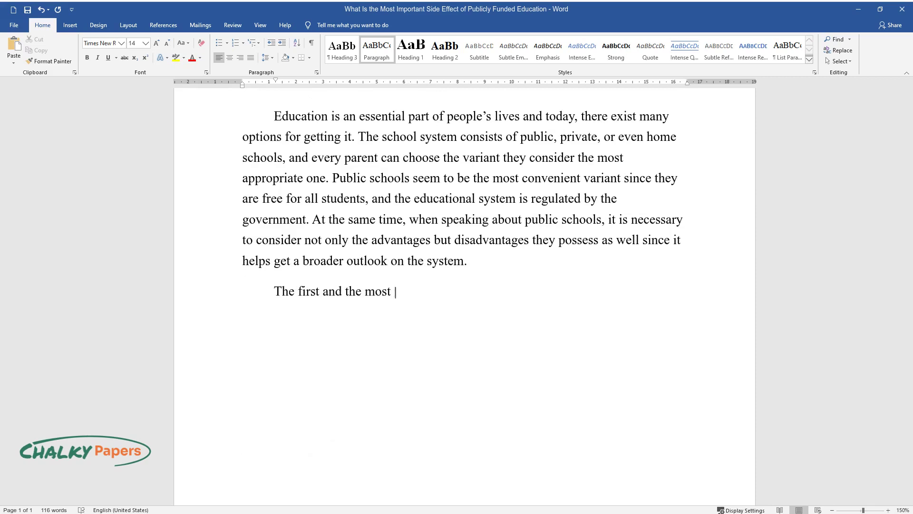
text(important negative side effect of the)
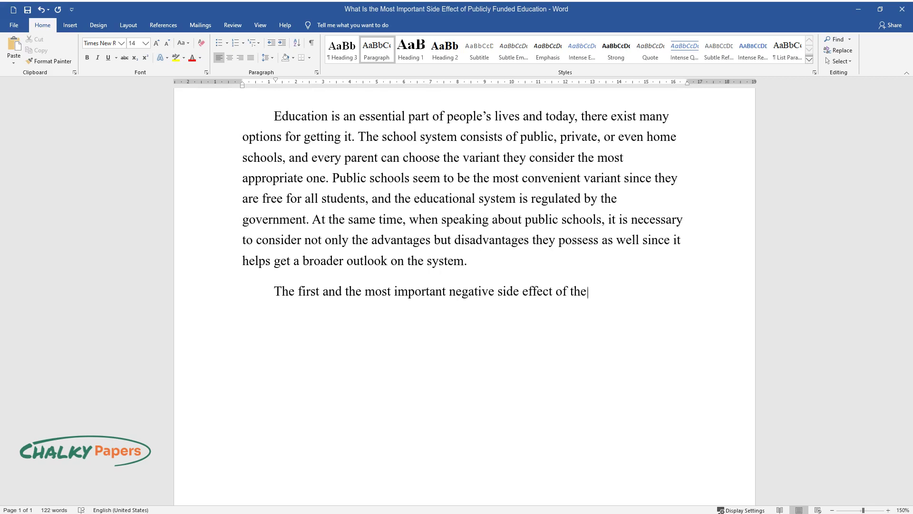
text( public schools concerns the fact that it is difficult for the students t)
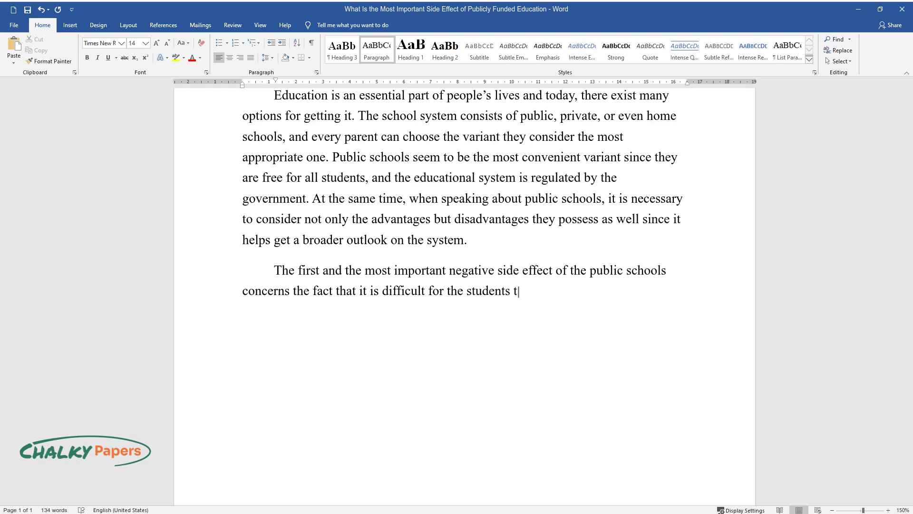
text(o get individualized education in them because of the large class)
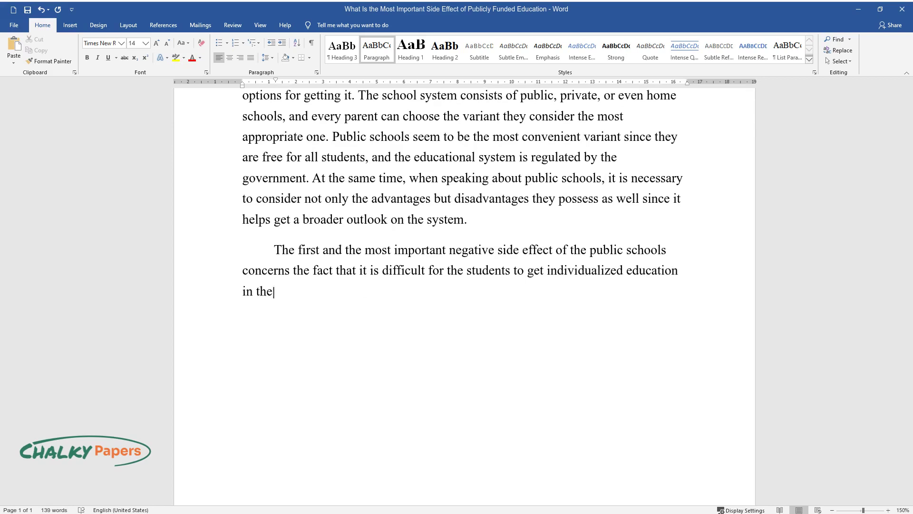
text( sizes. S)
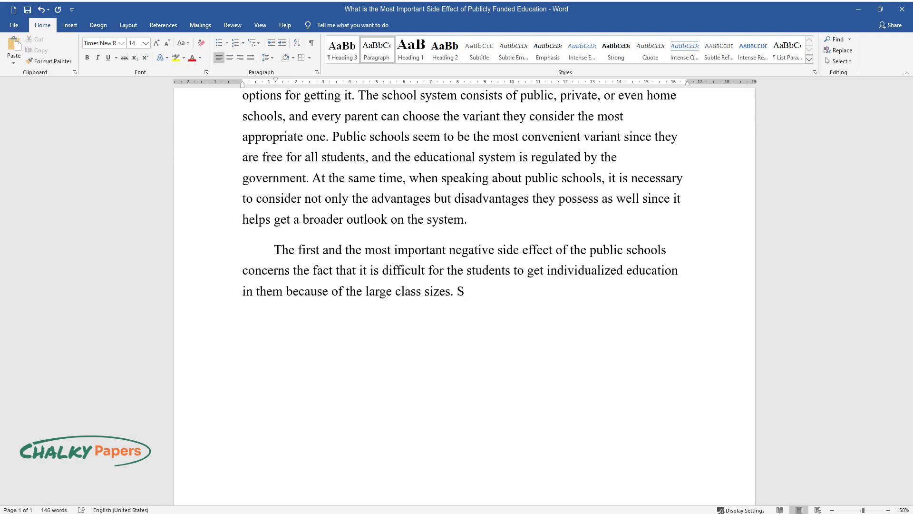
text(ince public schools are quite popular )
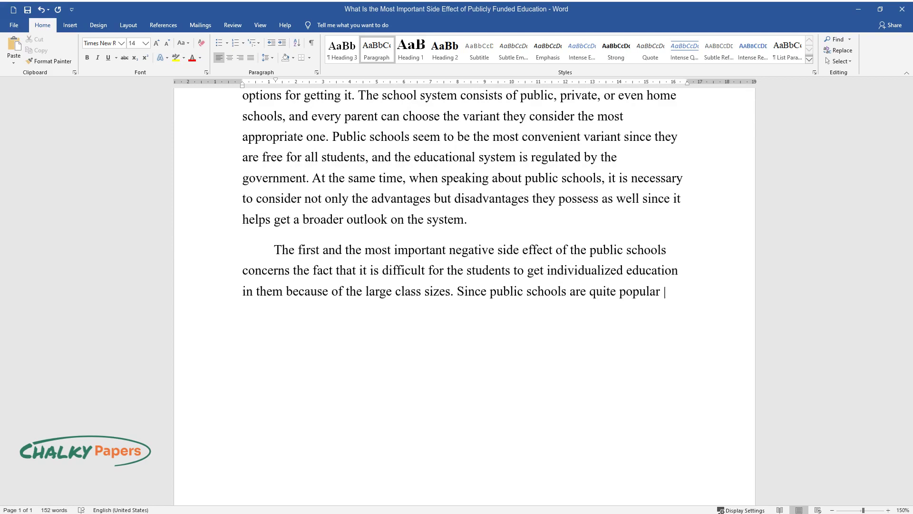
text(in Canada, and many people enroll their children in them, the number of students in classes is often more than ten or even fifteen. That is why it m)
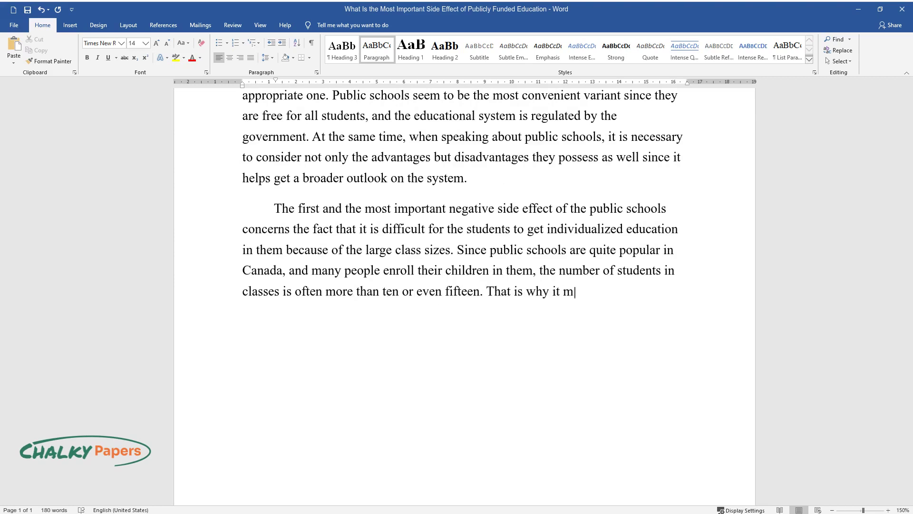
text(ay be hard for teachers to pay attent)
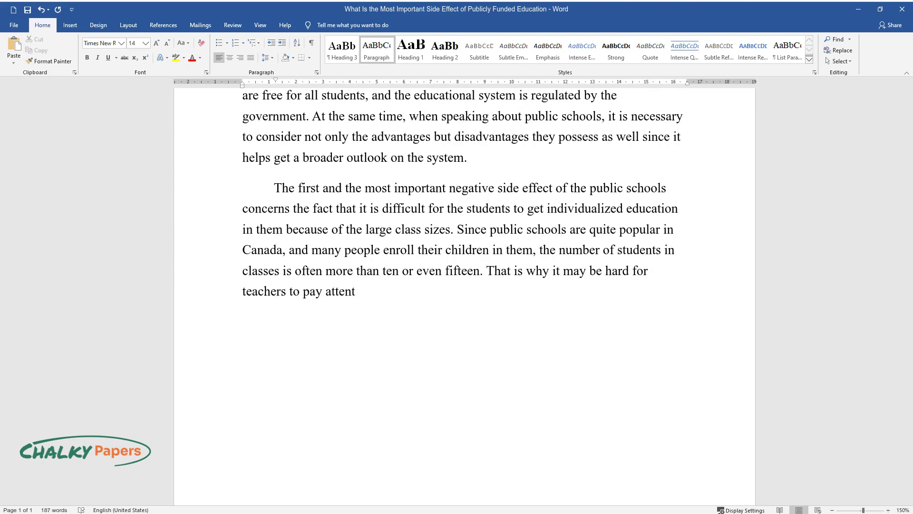
text(ion to all students during )
text(the lessons and individually explain the most )
text(difficult aspects o)
text(f a topic to everyo)
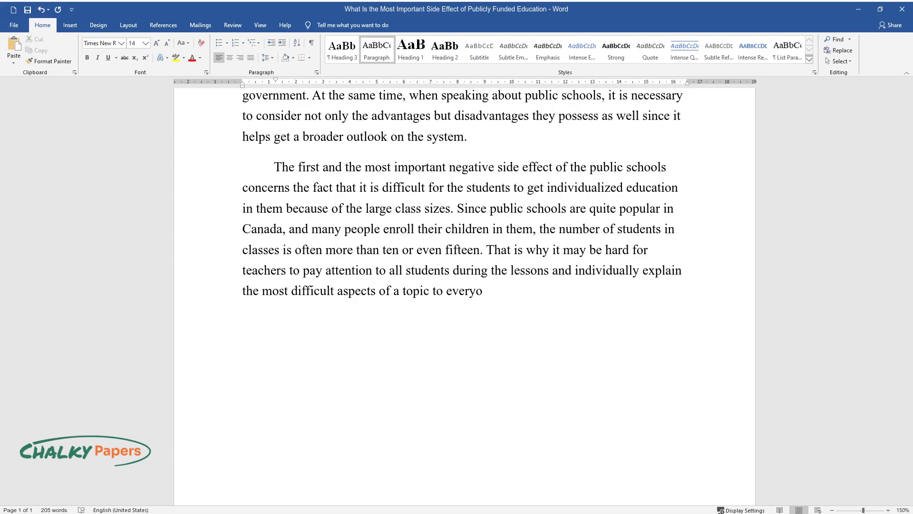
text(ne. Thus, some parents may have concerns about the qual)
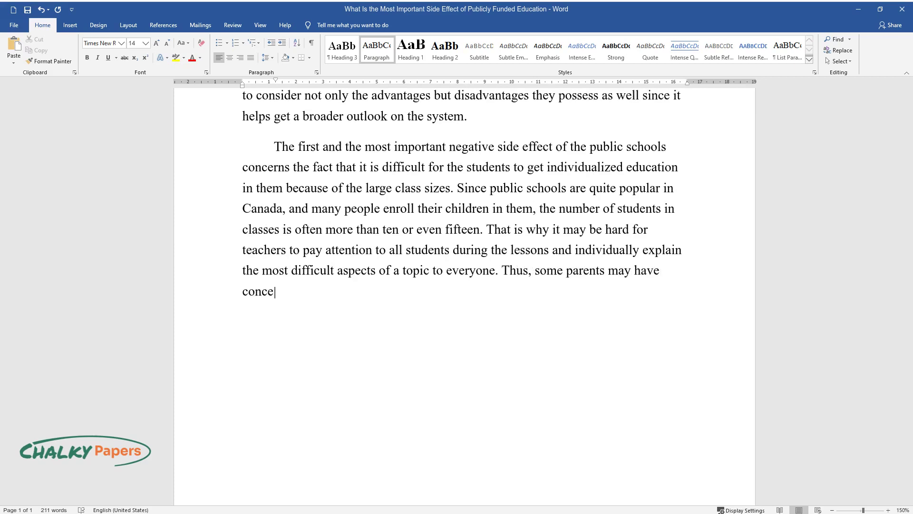
text(ity of the knowledge their children get in school and loo)
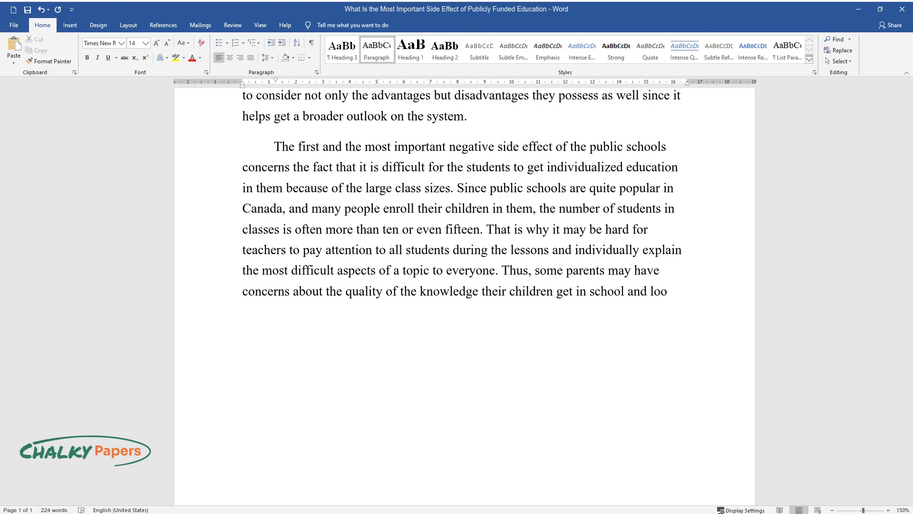
text(k for alternative variants for getting an education.)
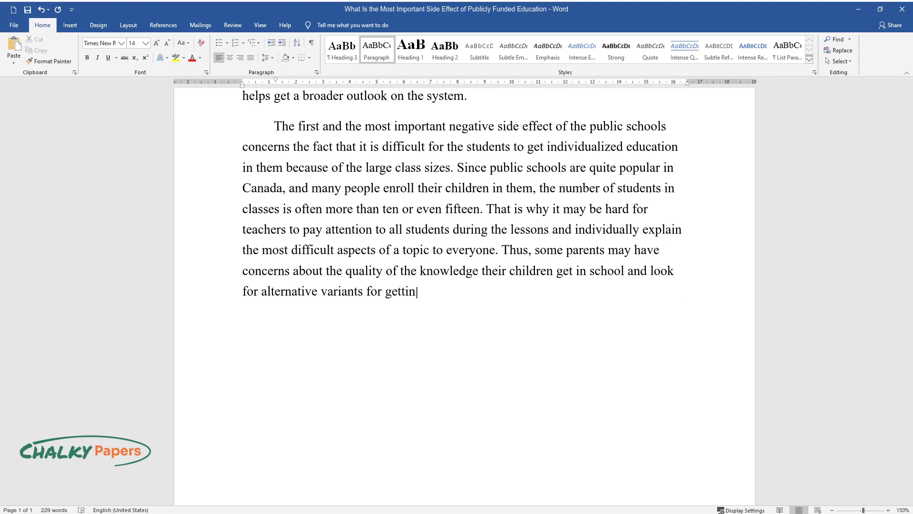
Step: Finish the class-size paragraph with 'for getting an education.' and start a new paragraph
key(Return)
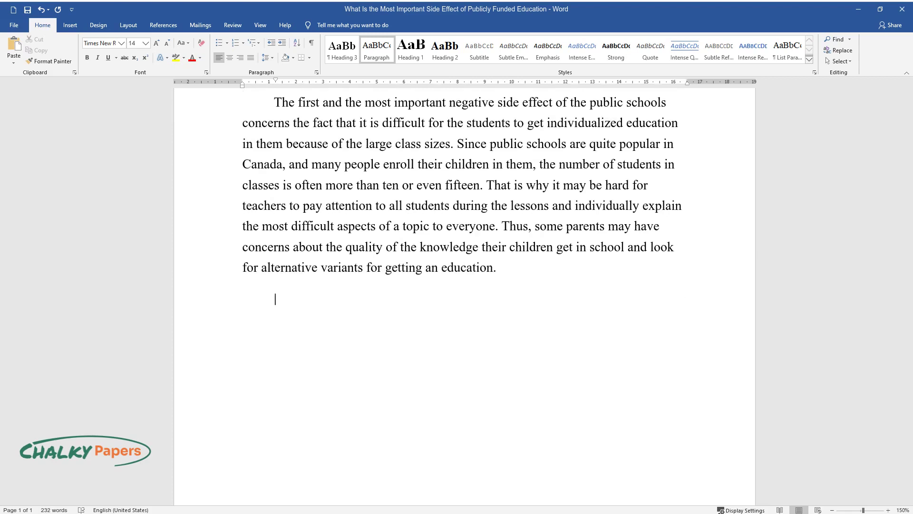
Step: Type the 'Apart from that…' paragraph on government control limiting curriculum innovation
text(Apart from that, since public schools are funded by the government, the)
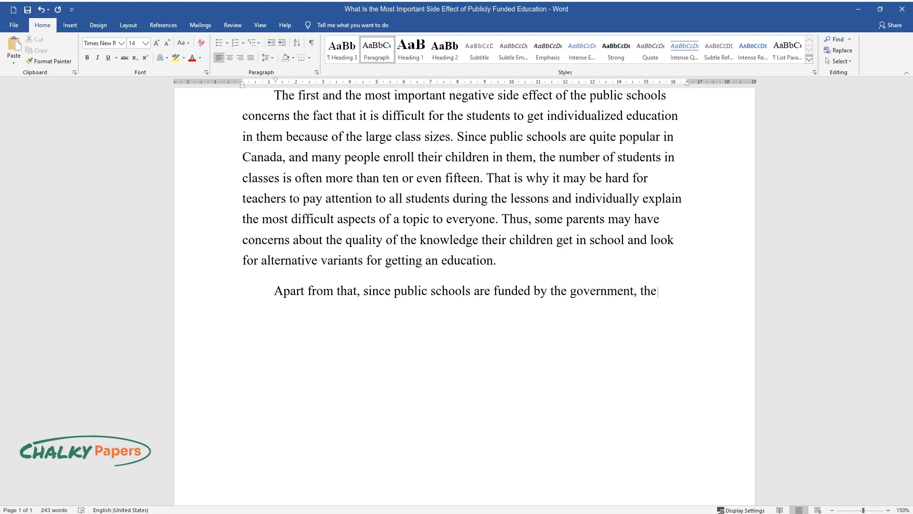
text(y depend on teaching methods and str)
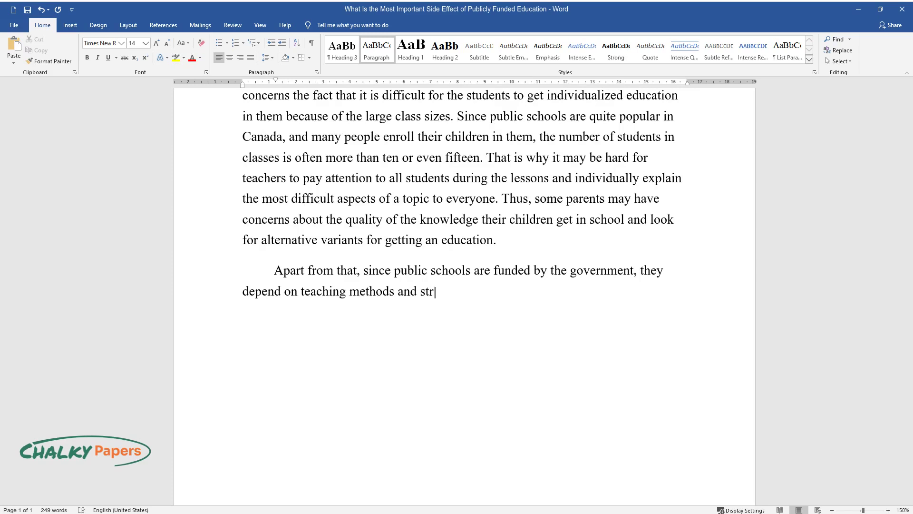
text(ategies, educational policies, and )
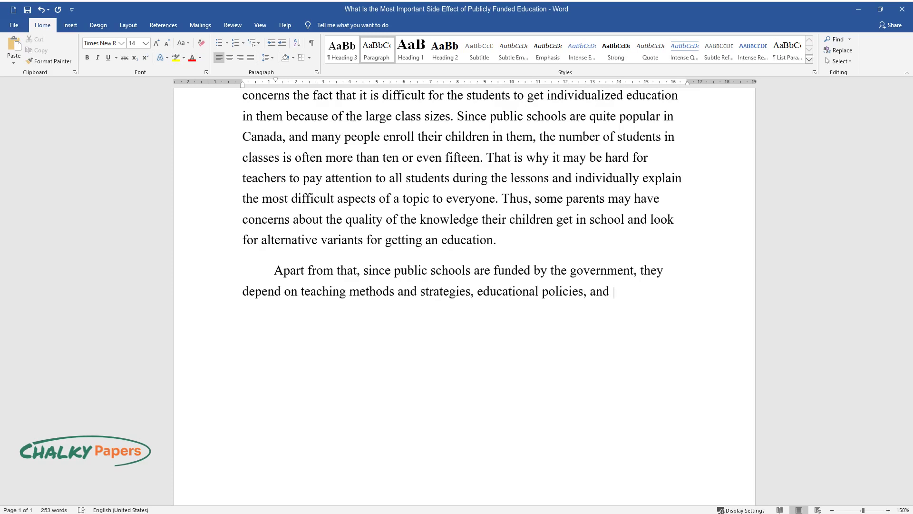
text(programs that are legally approved. )
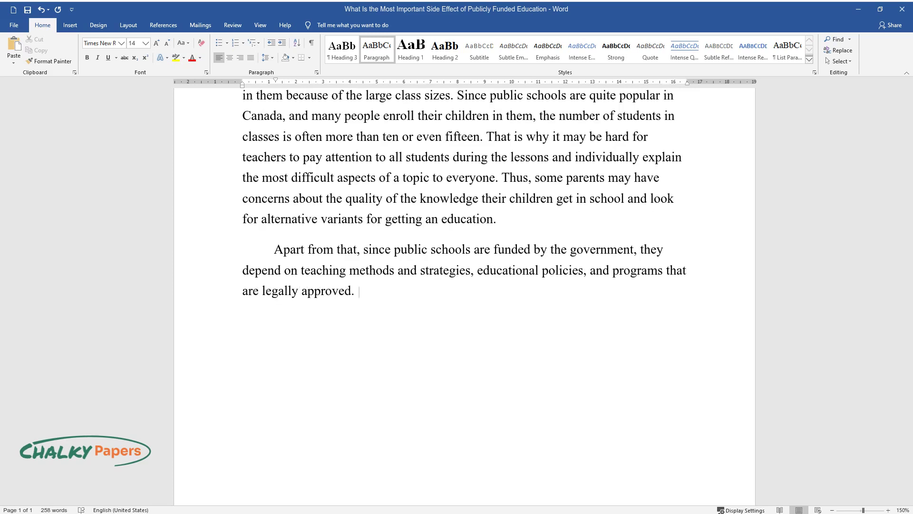
text(It may complicate the process of kno)
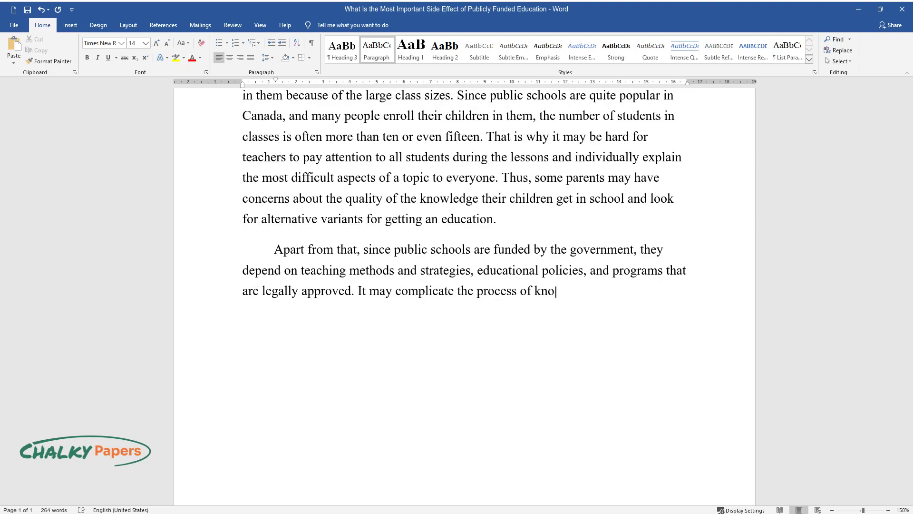
text(wledge transfer from teache)
text(rs to st)
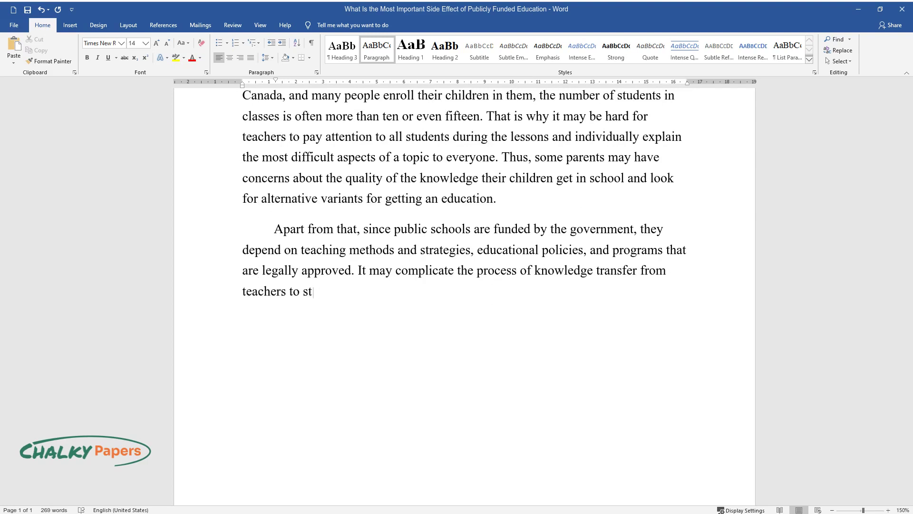
text(udents because the former has to do)
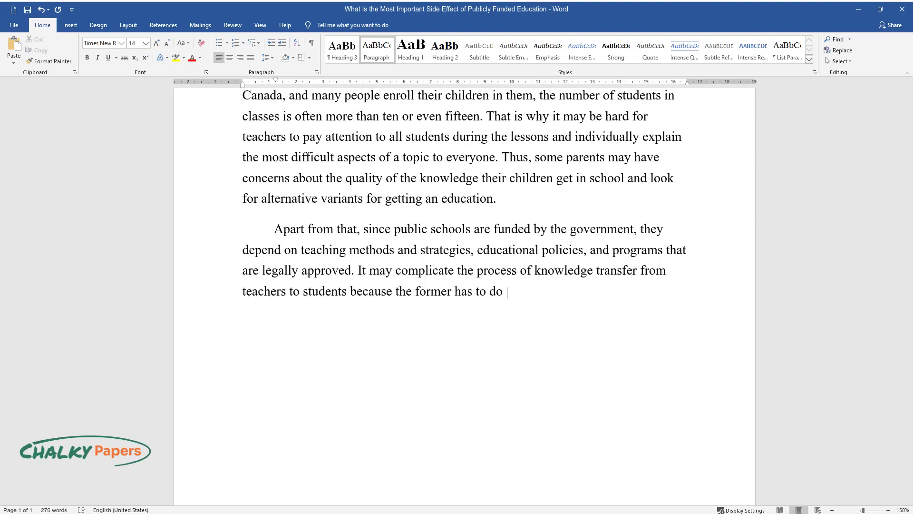
text( paper jobs and stick to the textbooks and teaching materials a)
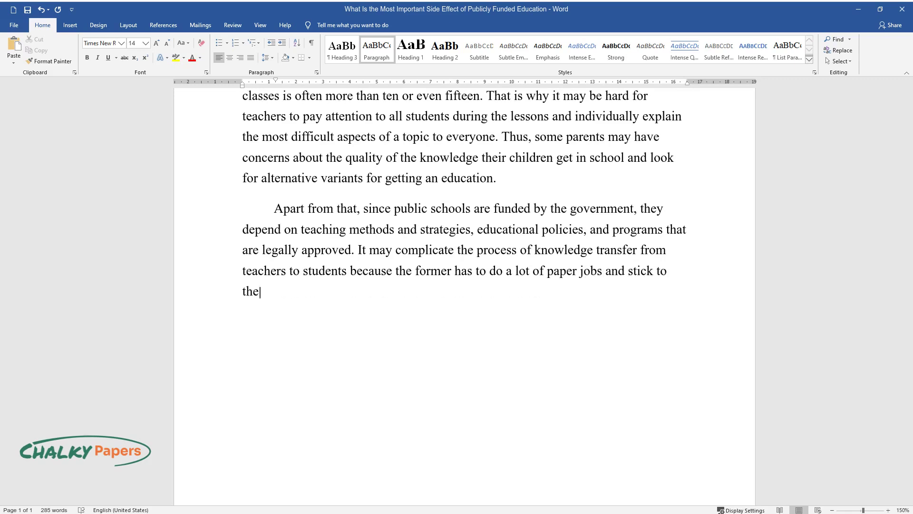
text(pproved by the government. In additi)
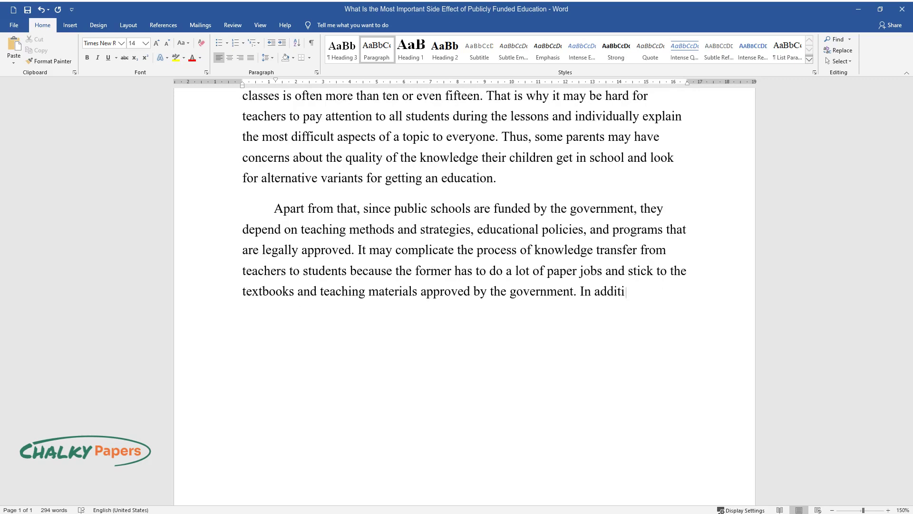
text(on, governmental control over the sy)
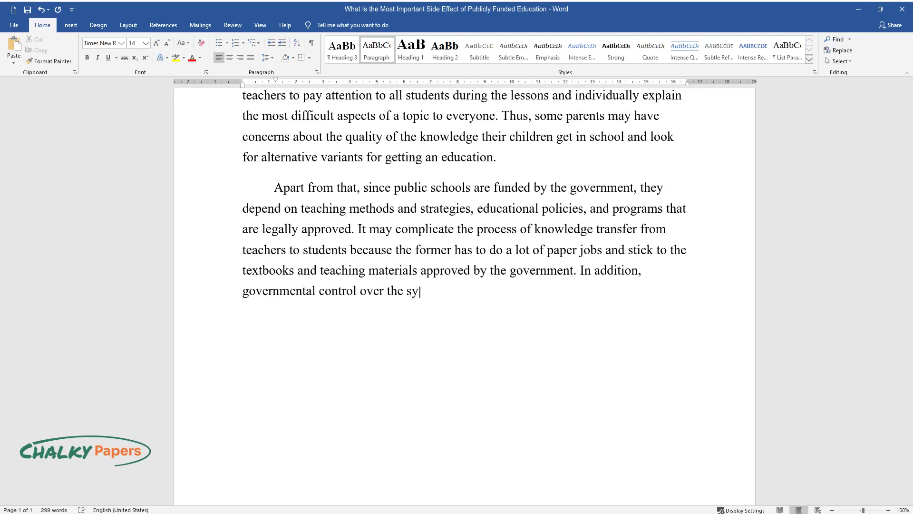
text(stem of public schools sometimes makes it hard for the teaching personnel to bring innovations into the educational programs. It regards not only up-to-date theoretical and practi)
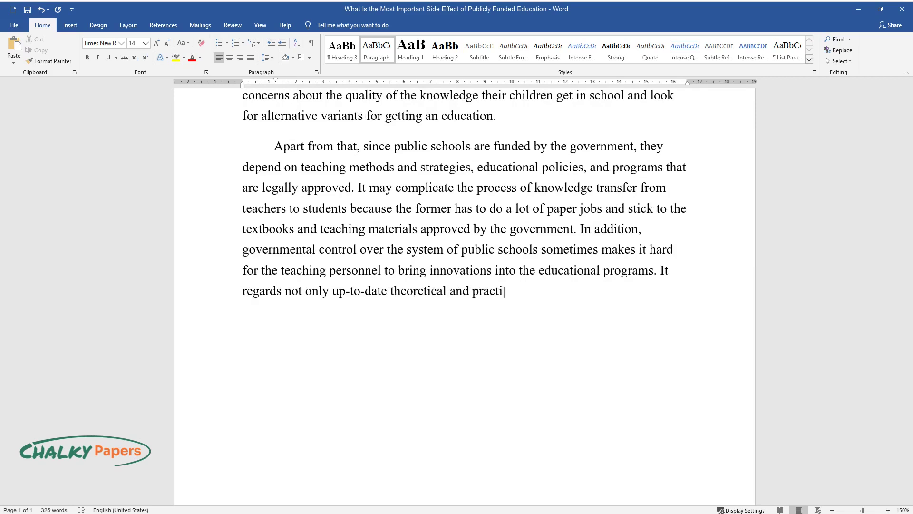
text(cal materials but also the implemen)
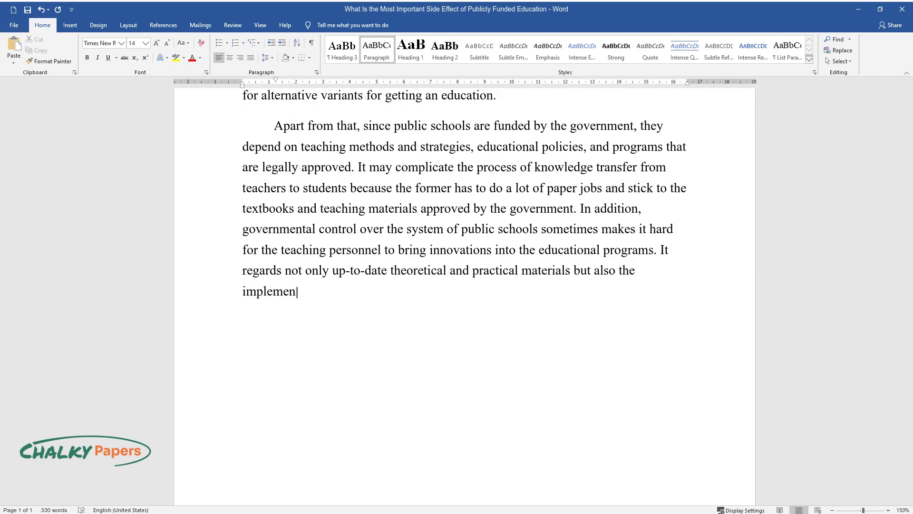
text(tation of modern technologies into the teaching process or the introduci)
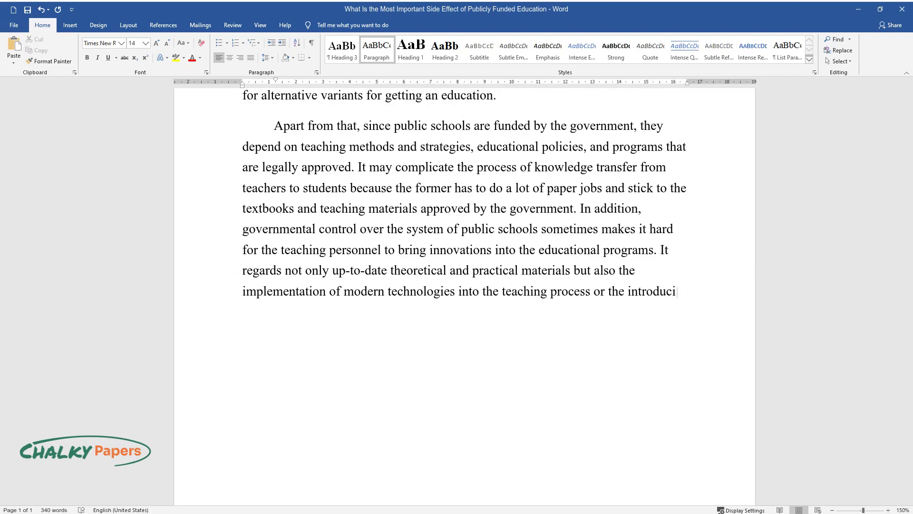
text(ng of new disciplines into the curriculum.)
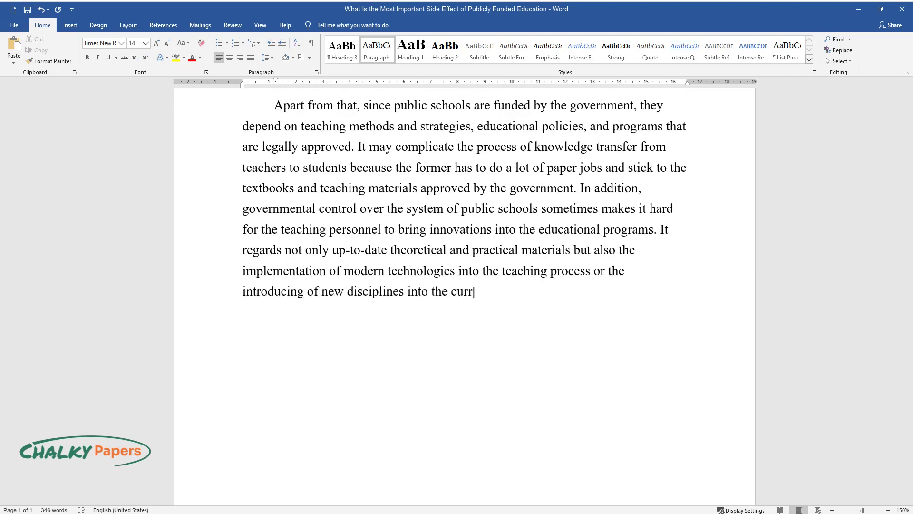
key(Return)
Step: Type the 'Both disadvantages of the public schools…' paragraph, ending 'for the educational process.'
text(Both disa)
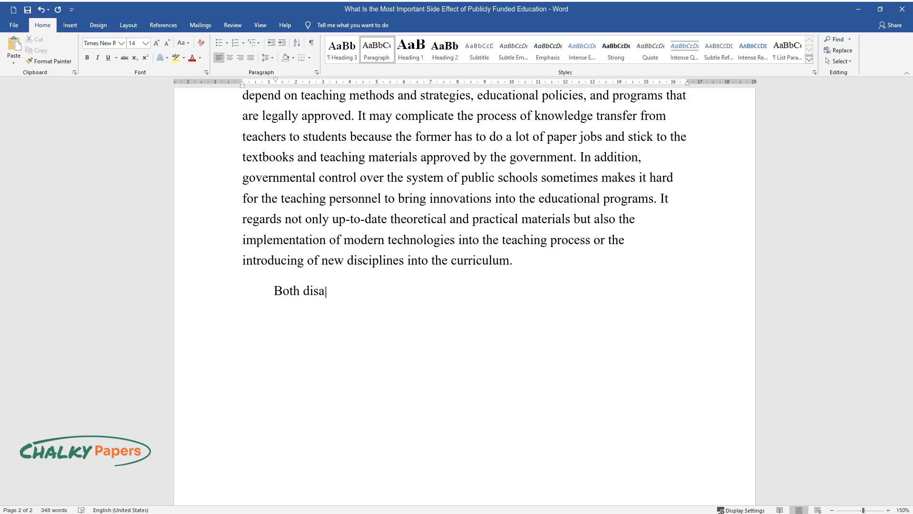
text(dvantages of the public schools descr)
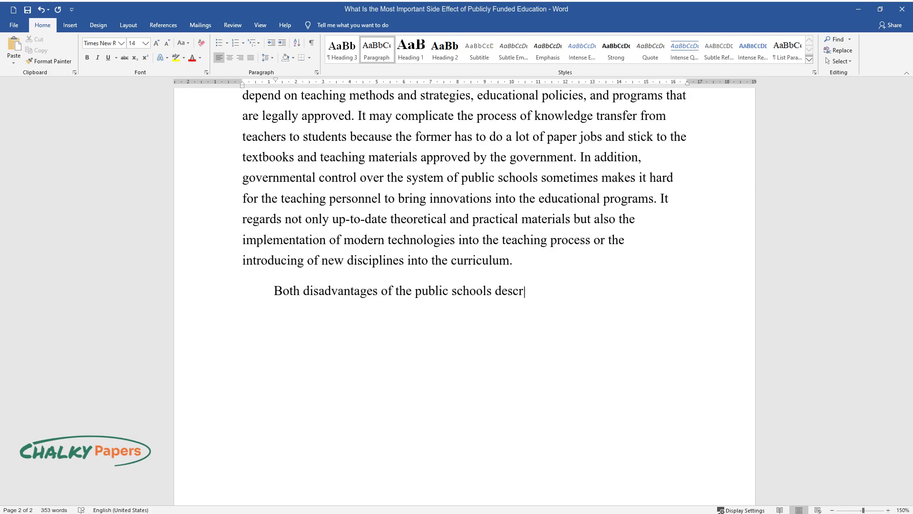
text(ibed above are quite evident, but not)
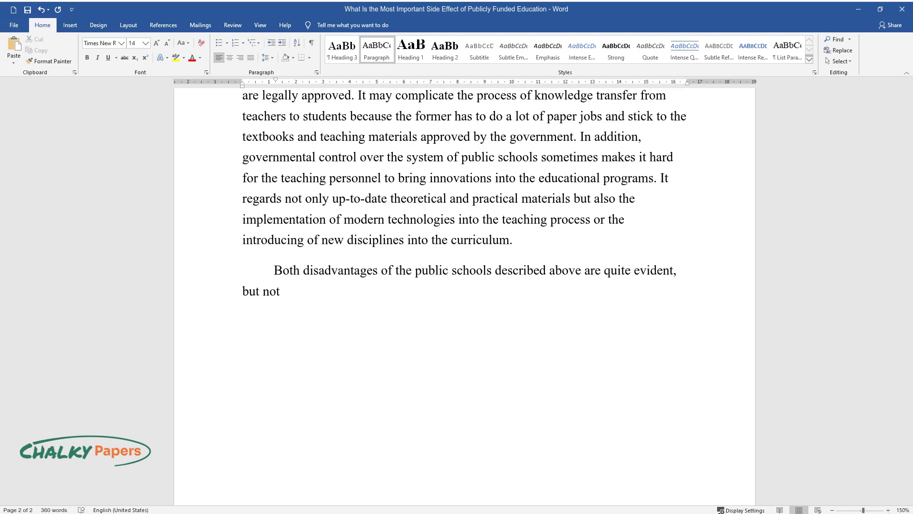
text( many people take them into account j)
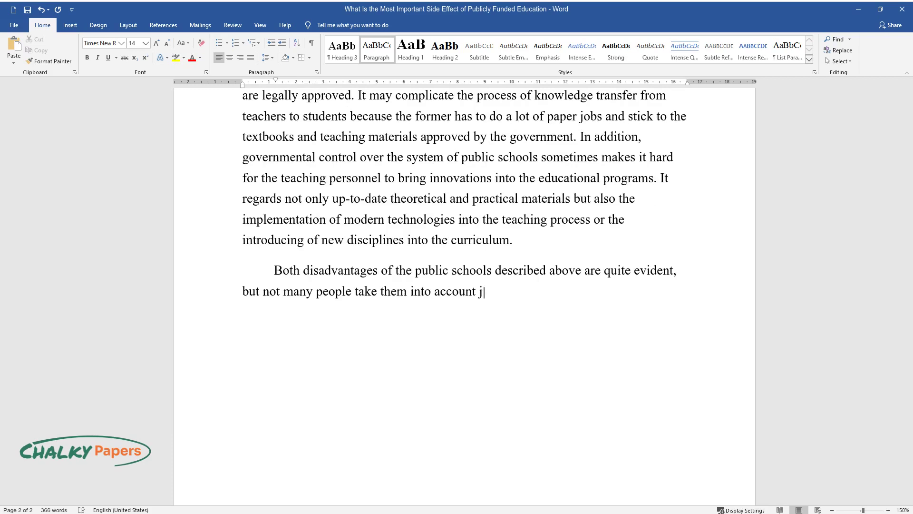
text(ust because they are so simple that )
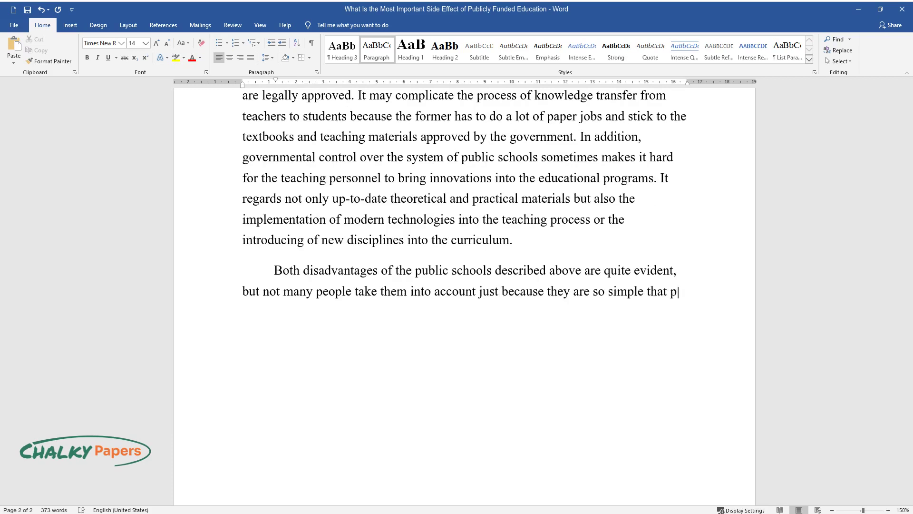
text(people do not realize the fact that th)
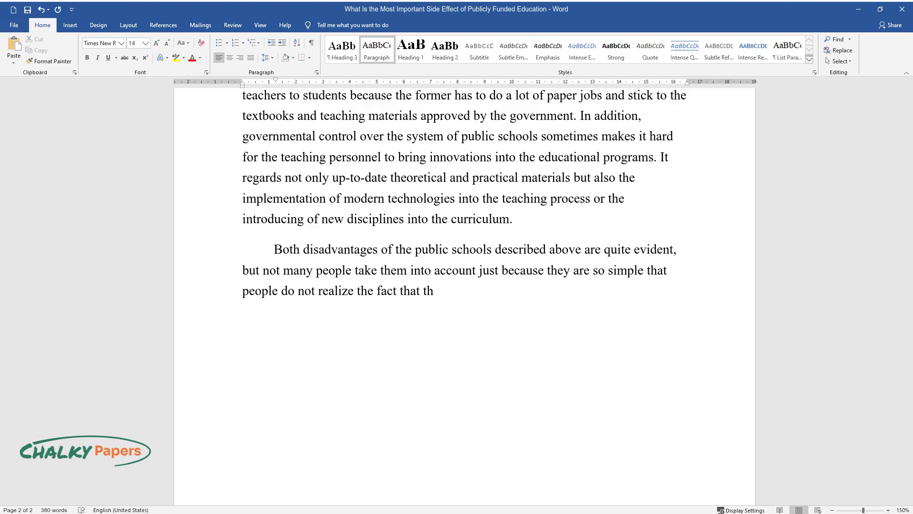
text(ey exist. At the same time, they may )
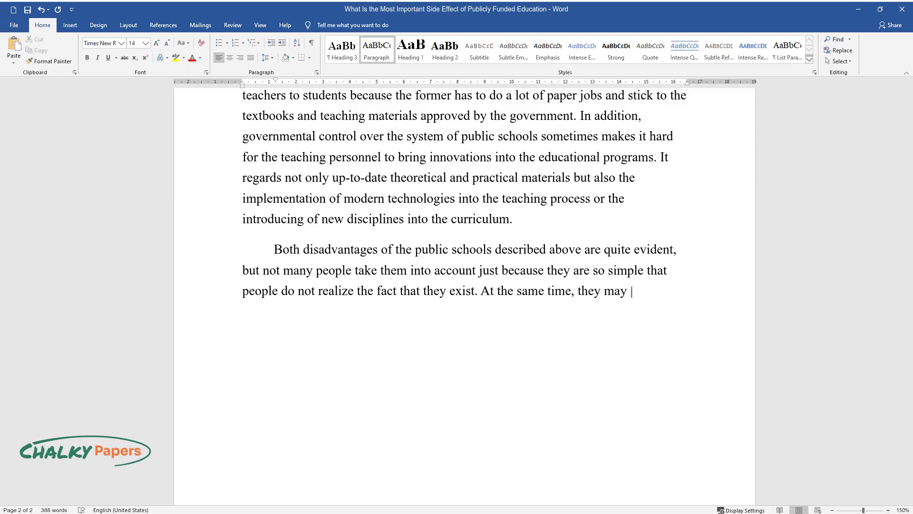
text(weaken the educational system and negatively influence the quality of know)
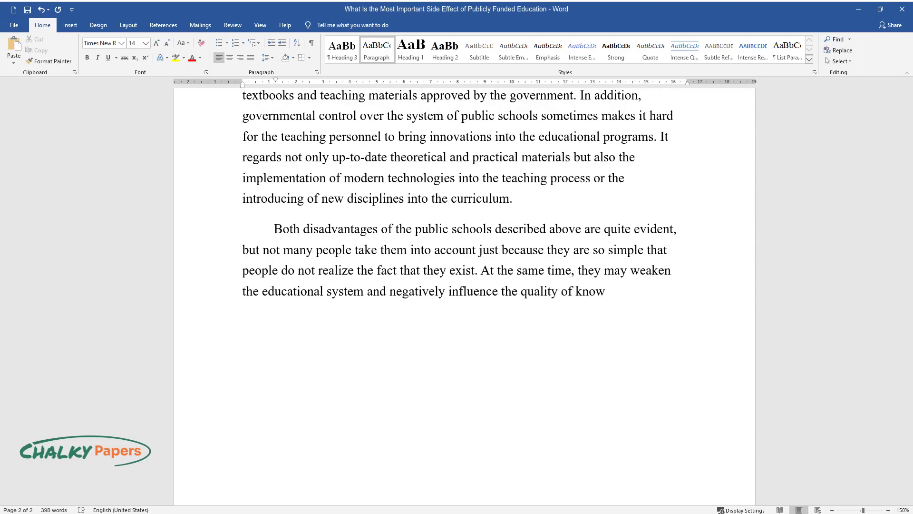
text(ledge the students get. The lack of an)
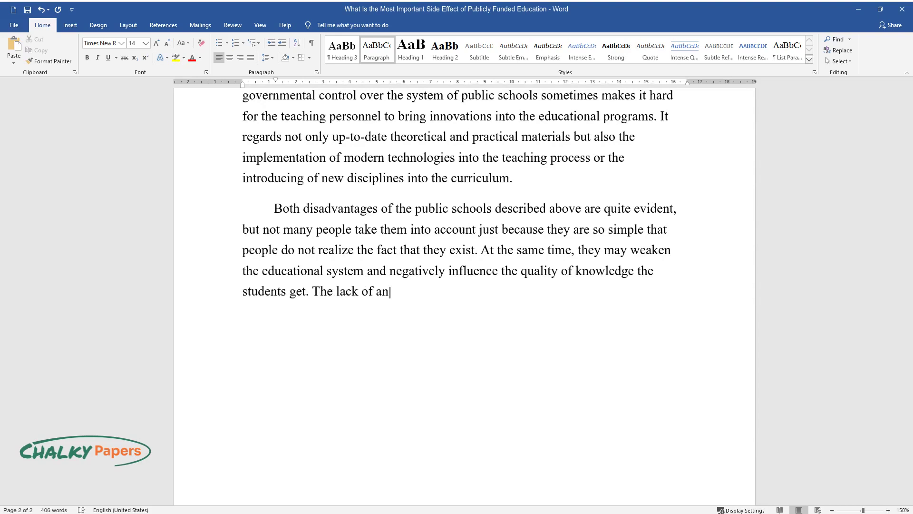
text( individualistic approach because of a large number of students leads to poor unde)
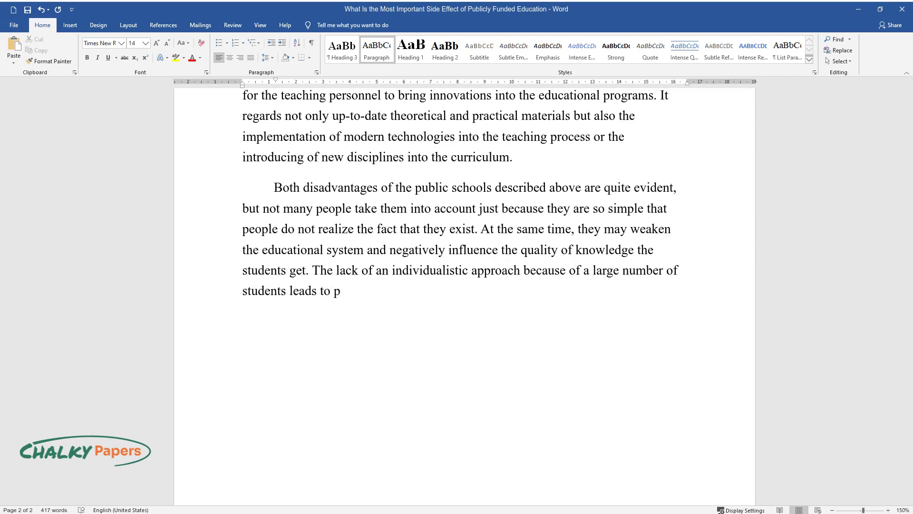
text(rstanding in those who need m)
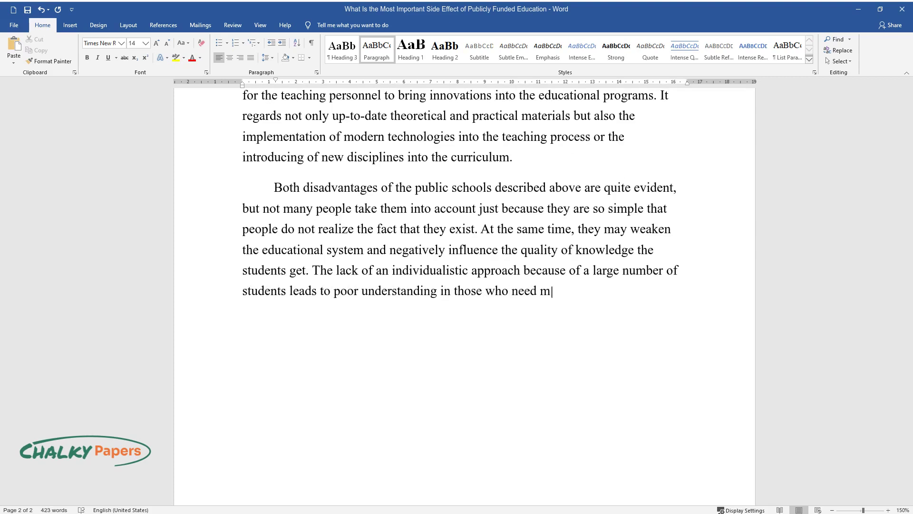
text(ore time and explanation to fully gr)
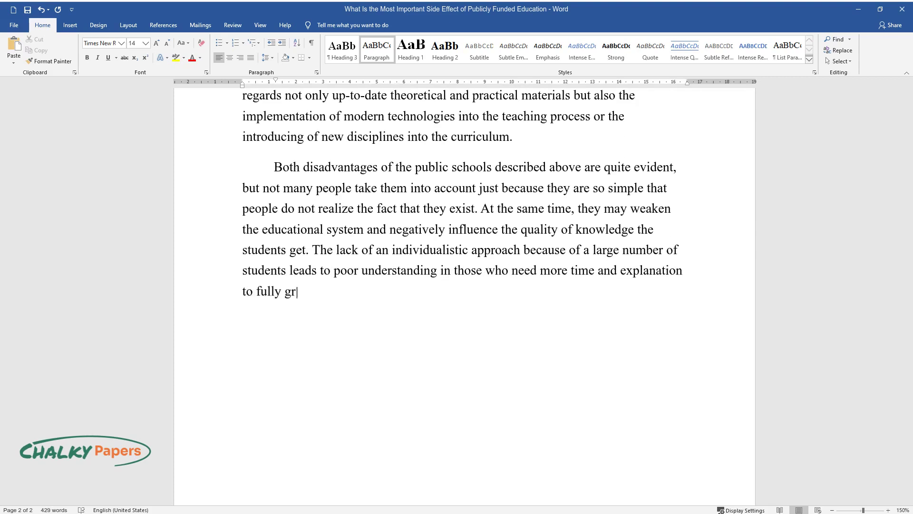
text(asp the material. The extreme depende)
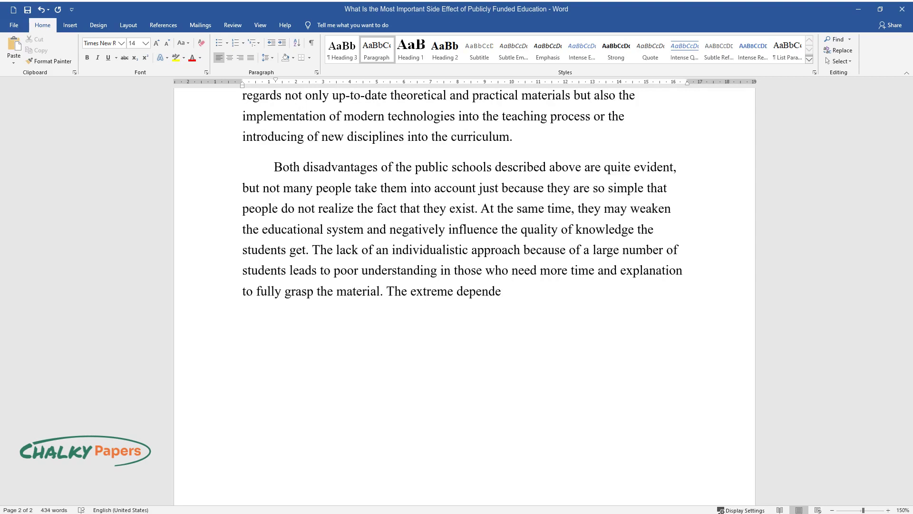
text(nce on the government and its funding may also be considered an obstacle th)
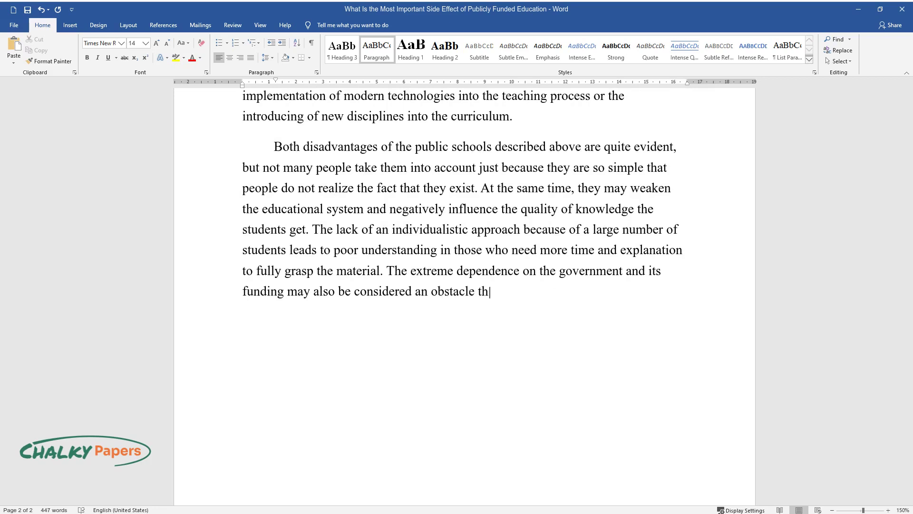
text(at prevents schools from implementing new technologies or taking different)
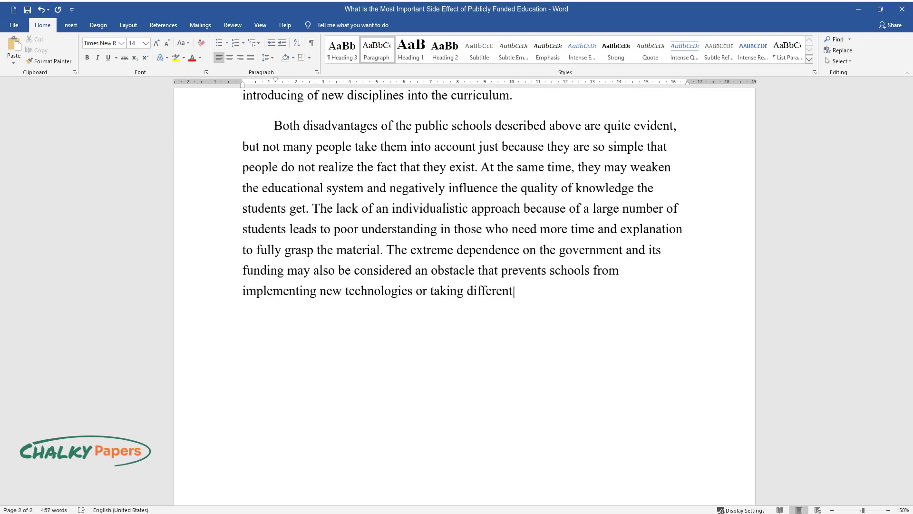
text( manuals for the educational process.)
key(Return)
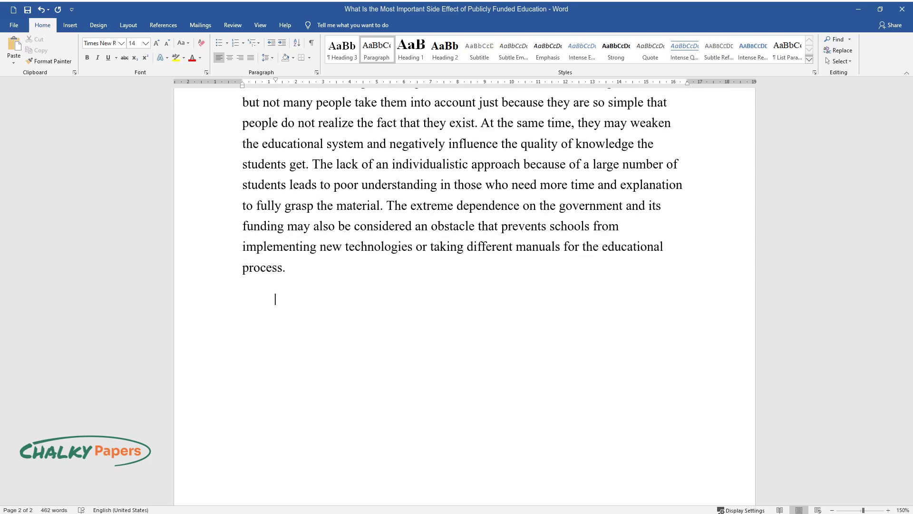
Step: Type the conclusion opening 'Taking into consideration everything mentioned above…' about Canada's public schools
text(Taking into consid)
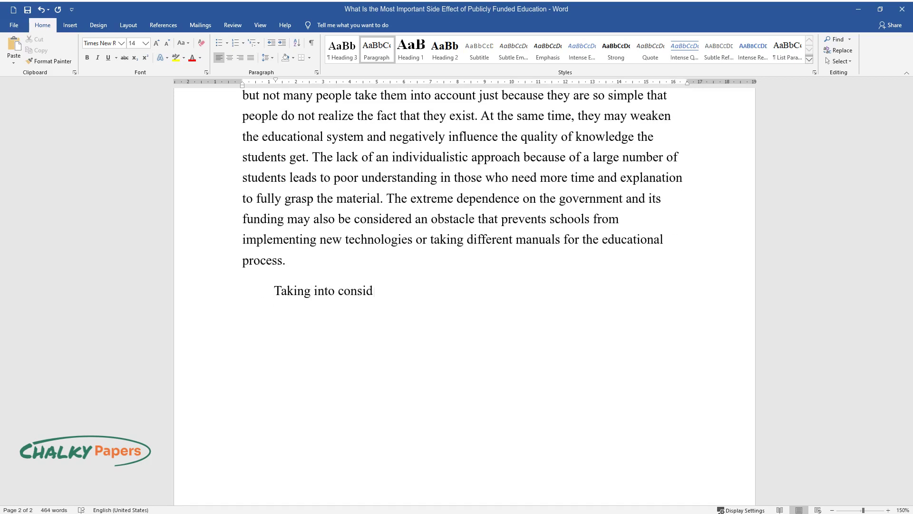
text(eration everything mentioned above, it is possible to conclude that the system of public schools, being the most popular one in Canada, posses)
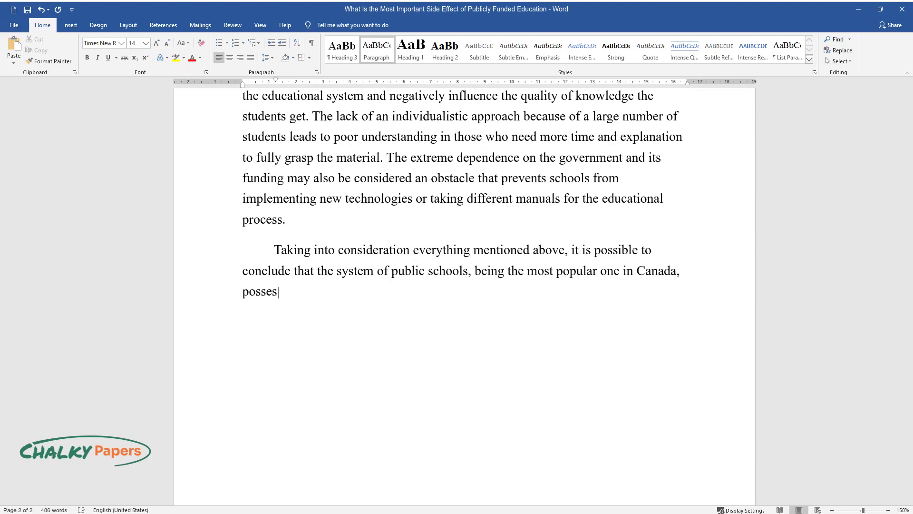
text(ses several disadvantages that need )
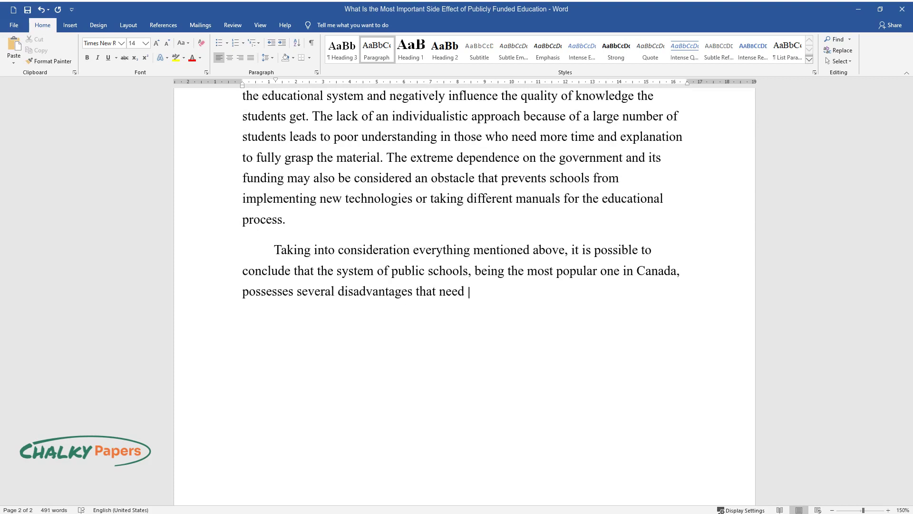
text(to be taken into account. The large)
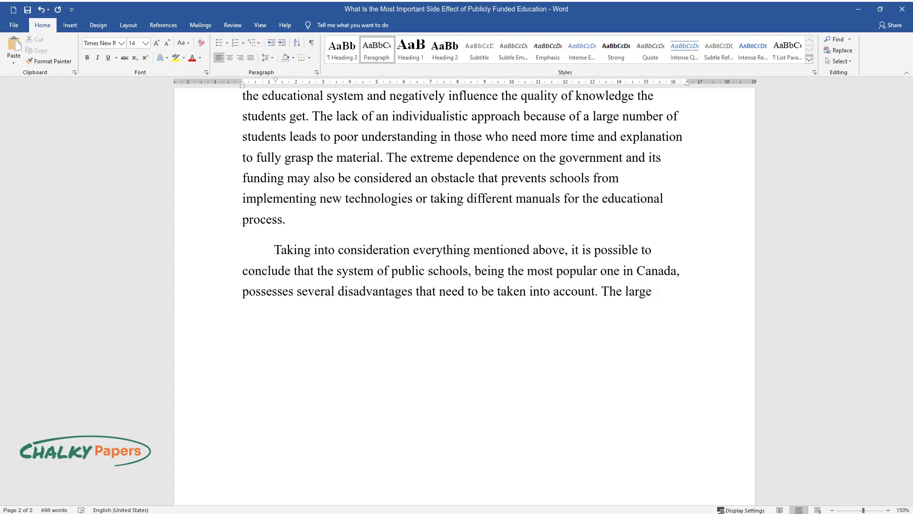
text( number of students attending public )
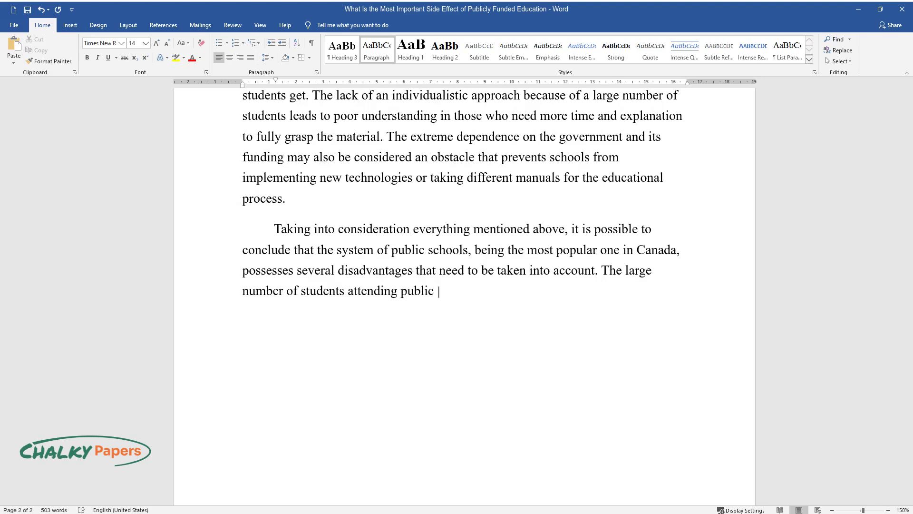
text(schools causes a lack of individual)
text(ism in learning. I)
text(t means that the t)
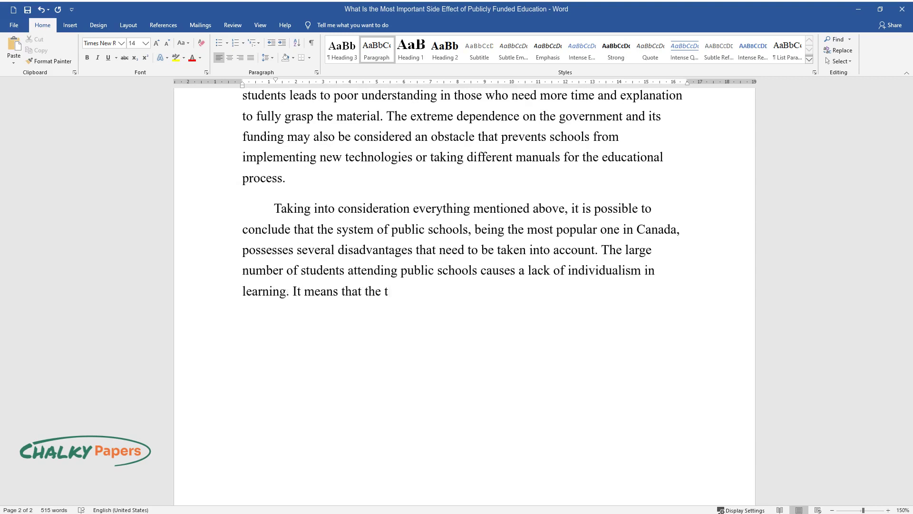
text(eacher is unable to spend time with )
text(every student when explaining a top)
text(ic during the lesson, which sometime)
text(s leads to student)
text(s' poor understanding of th)
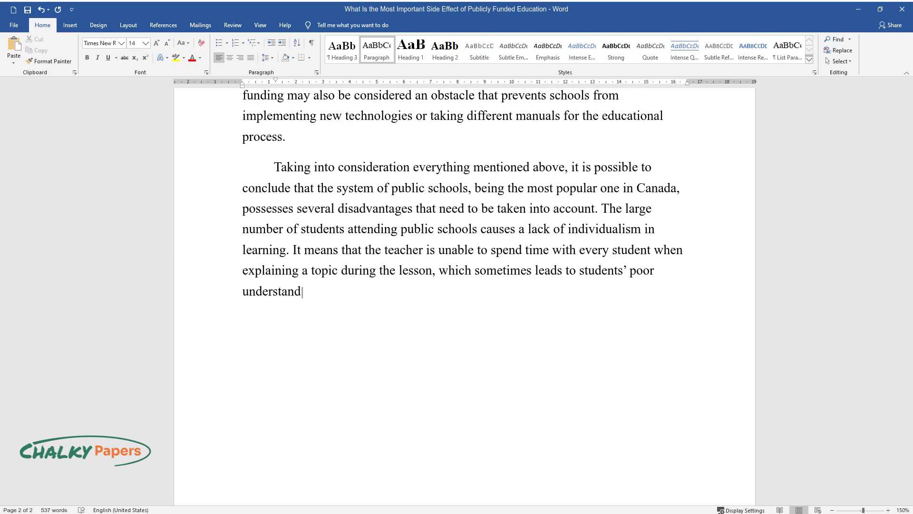
text(e material. Apart from that, the extreme dependence on the gov)
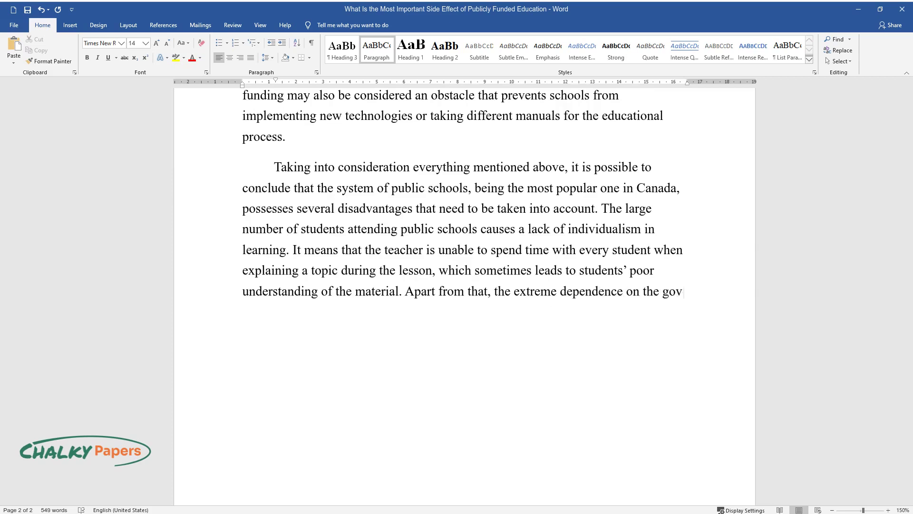
text(ernment and its education-related po)
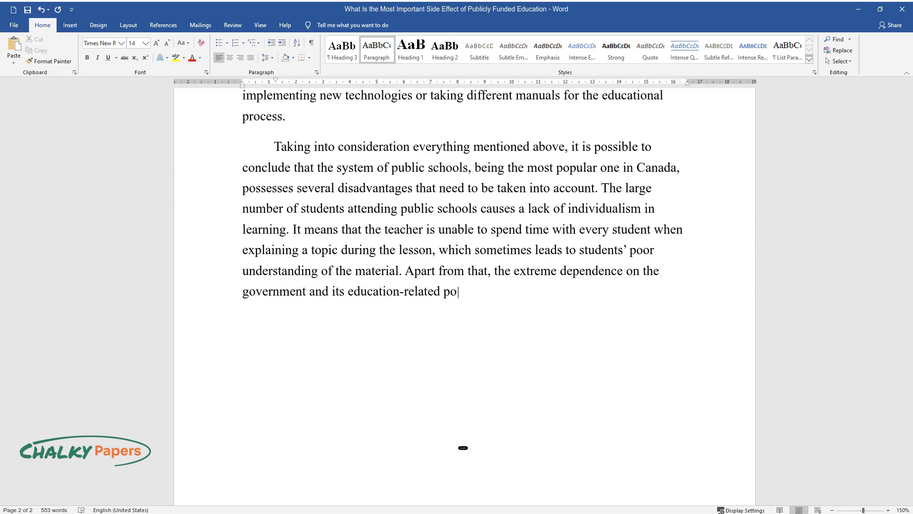
text(licies makes it hard for public schools to implement)
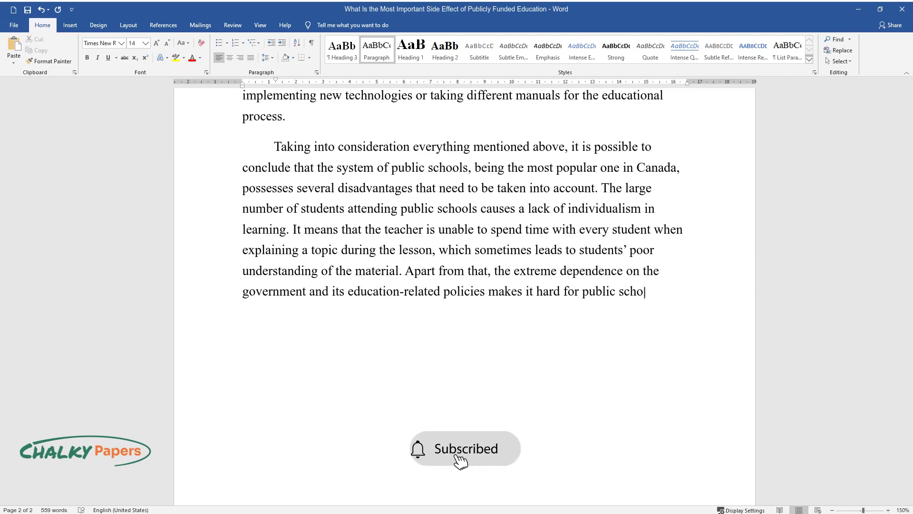
text(ologies into the learning process, w)
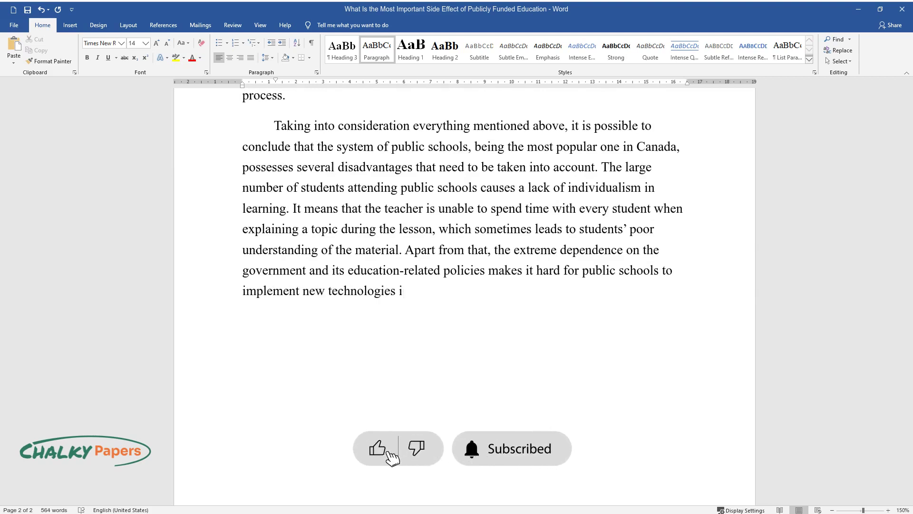
text(hich nega)
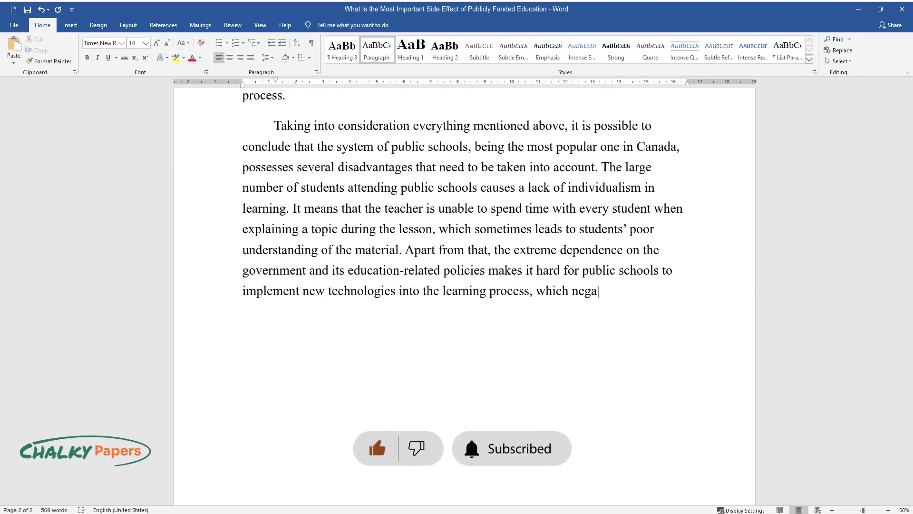